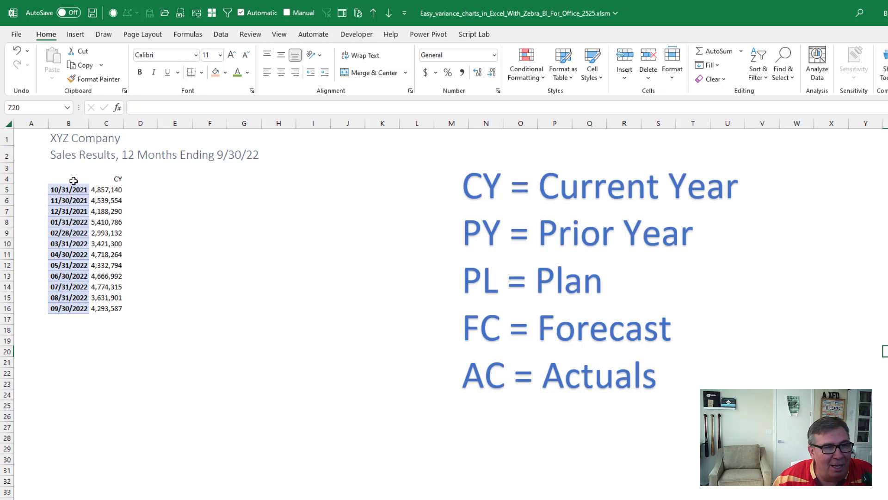
- Select B4:C16, covering the dates from 10/31/2021 to 09/30/2022 and their CY values
left_click_drag(73, 178, 94, 309)
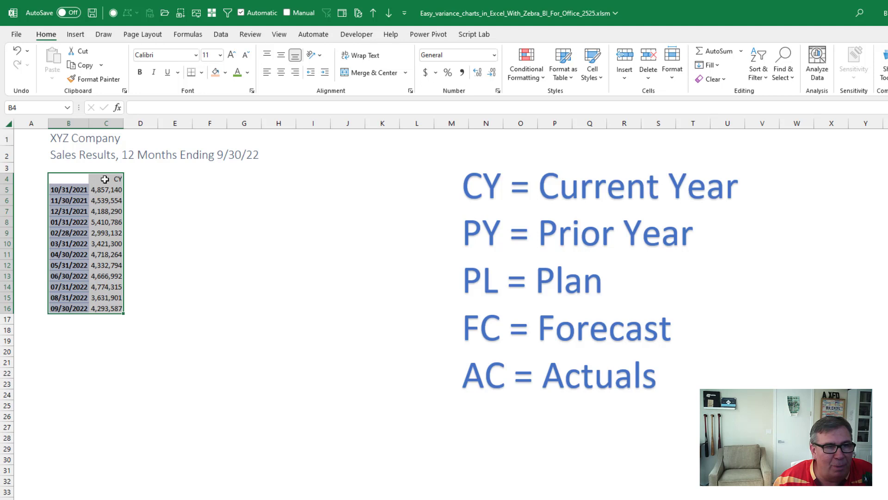
- Insert a 2-D clustered column chart of CY sales and place it beside the data
left_click(75, 35)
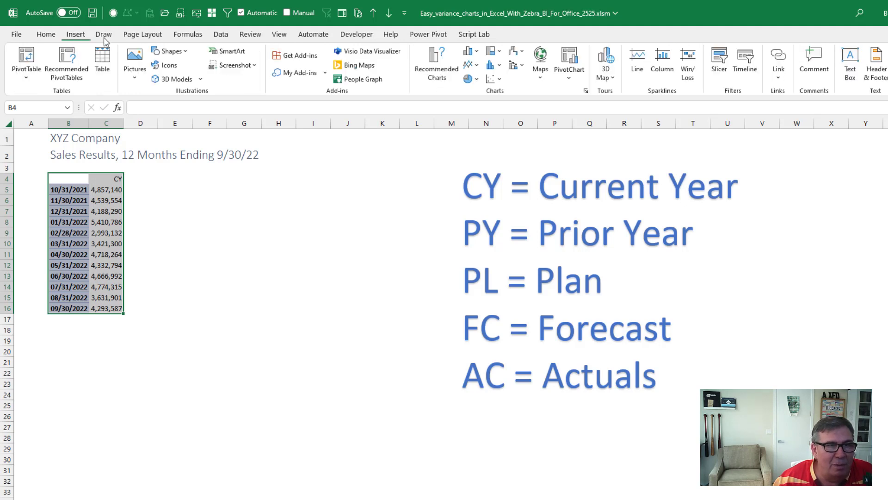
left_click(470, 51)
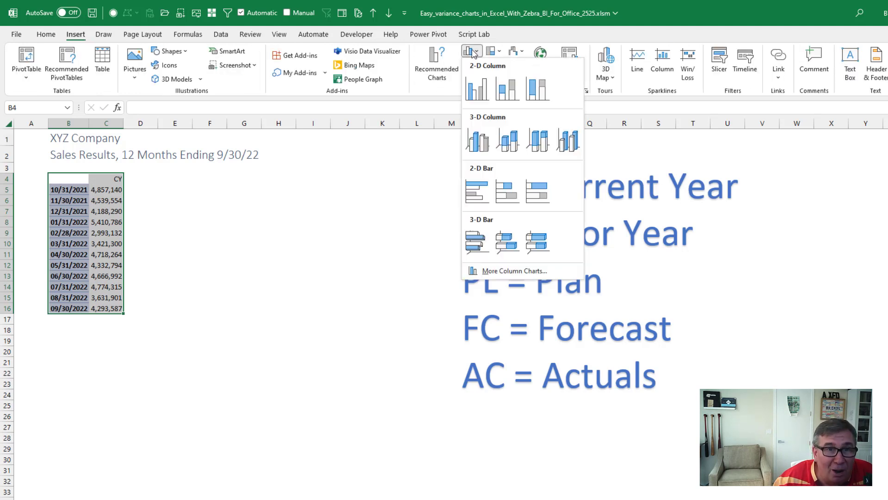
left_click(477, 79)
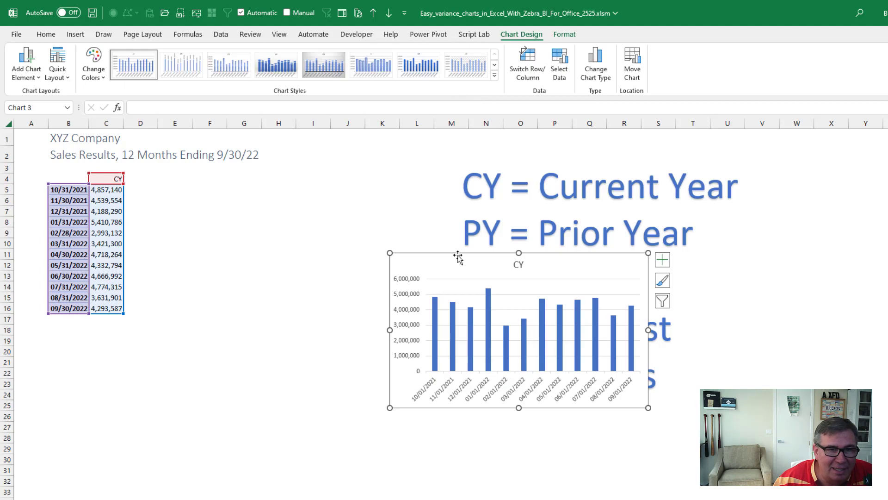
left_click_drag(458, 256, 211, 175)
- Set the CY series gap width to 104% to widen the columns
right_click(205, 247)
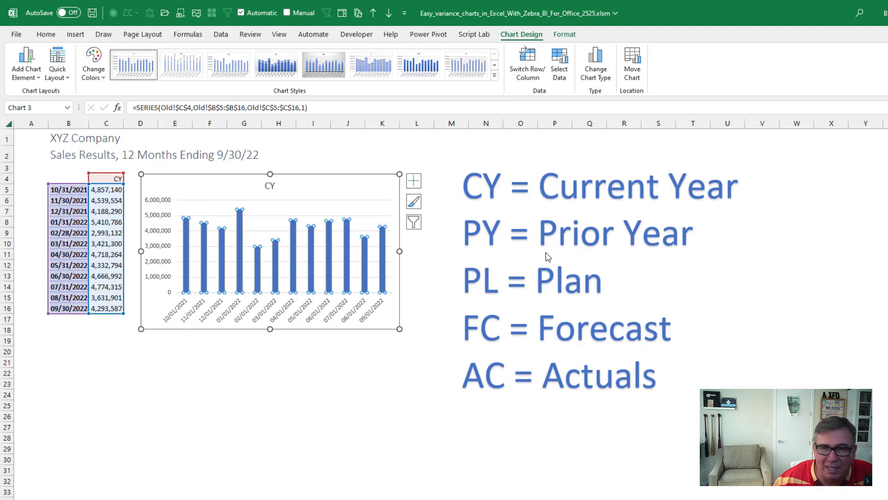
left_click(237, 361)
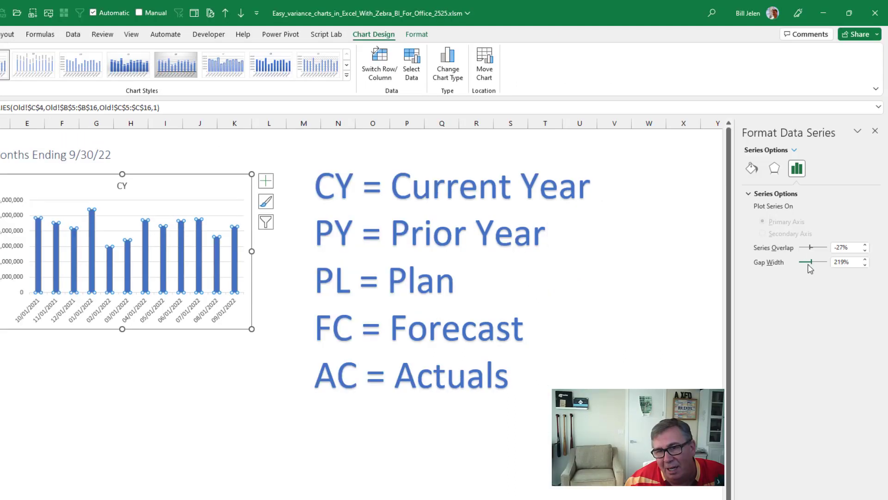
left_click_drag(810, 263, 805, 263)
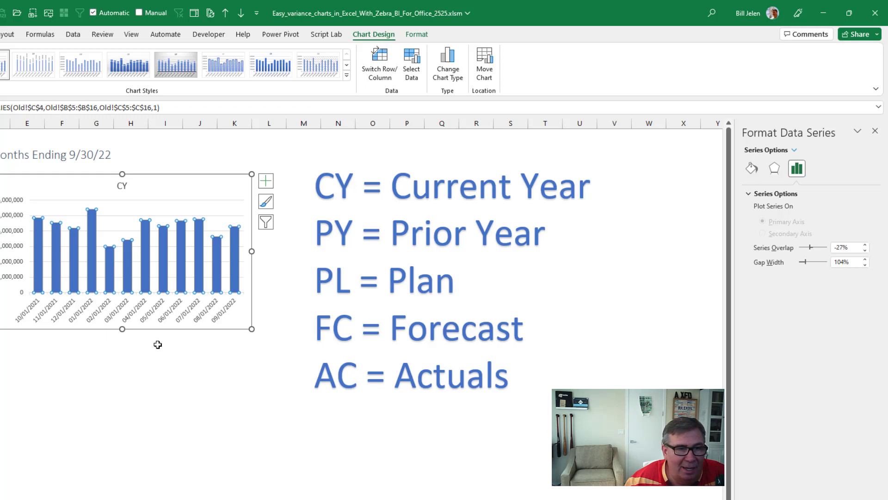
left_click(115, 343)
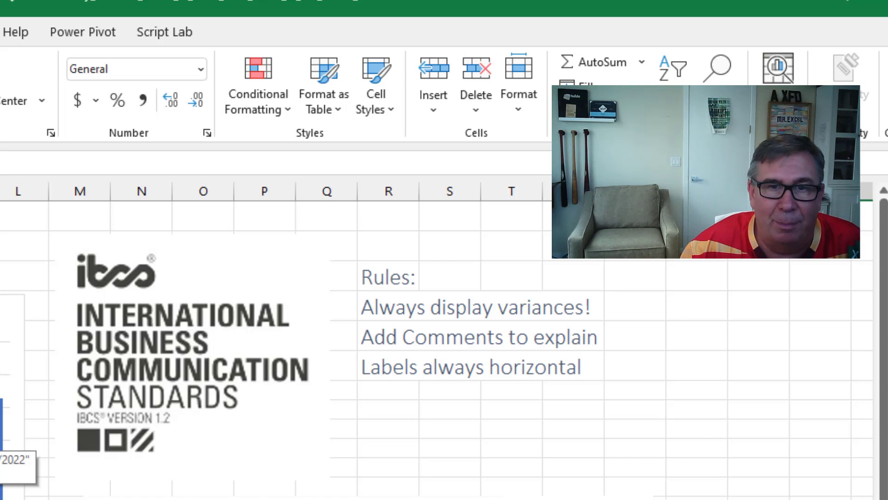
- Change the 'Add Comments to explain' rule's font colour to red
left_click(384, 341)
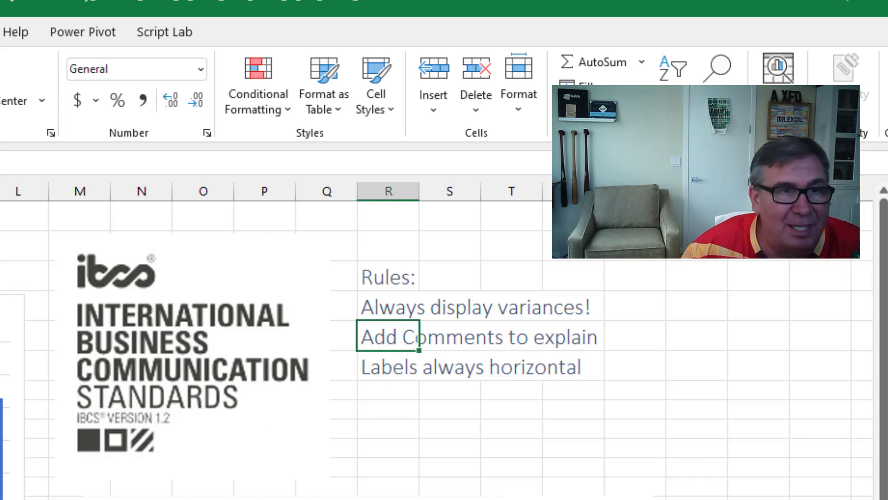
key("alt+h")
key("f")
key("c")
key("Return")
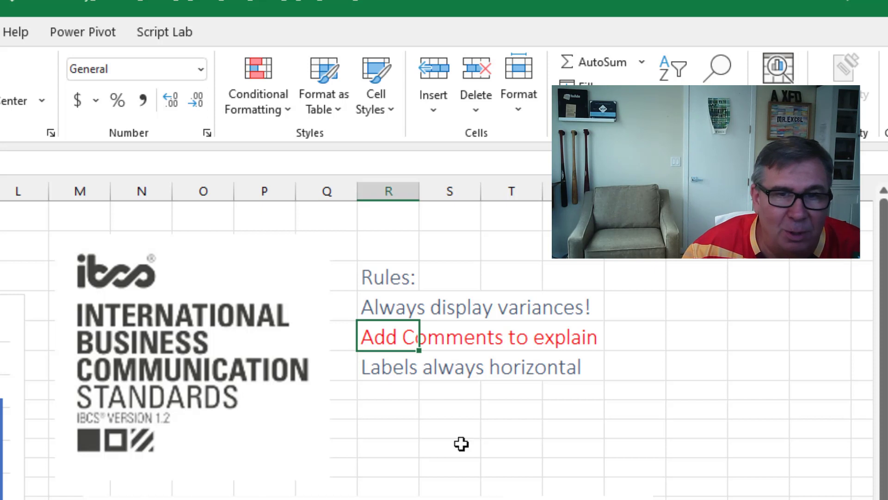
left_click(400, 412)
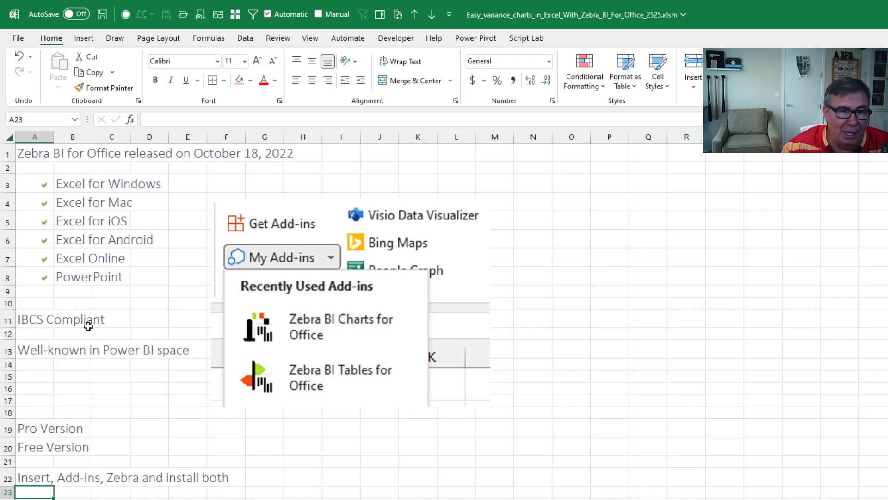
- Show the Insert ribbon commands on the Zebra BI for Office overview sheet
left_click(83, 41)
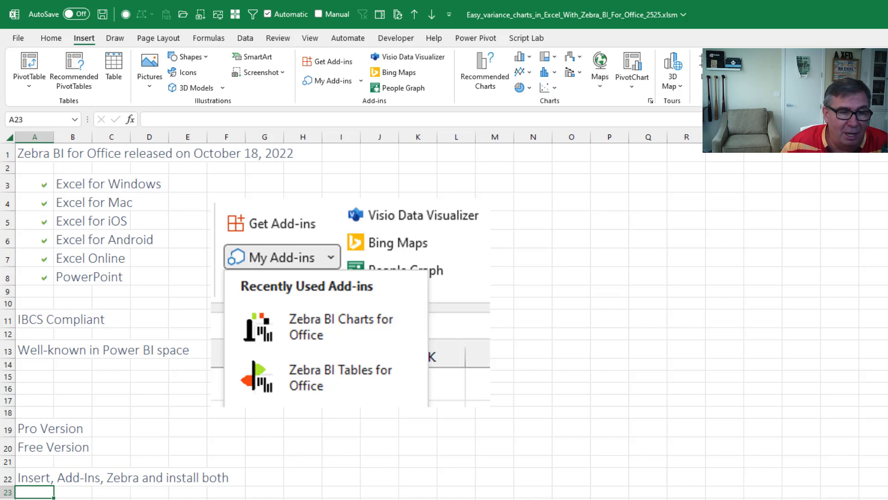
- Go to the next sheet and select the Date, CY, PY and Comments table, C2:F14
key("ctrl+Page_Down")
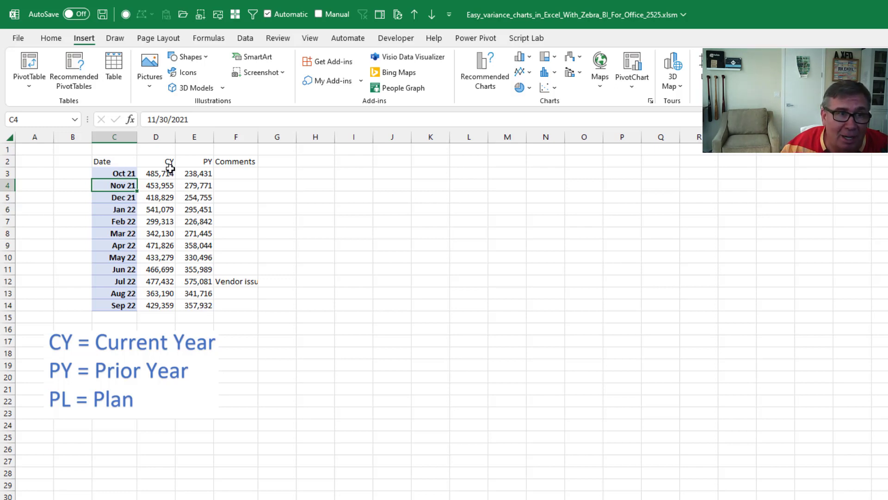
left_click_drag(118, 161, 227, 304)
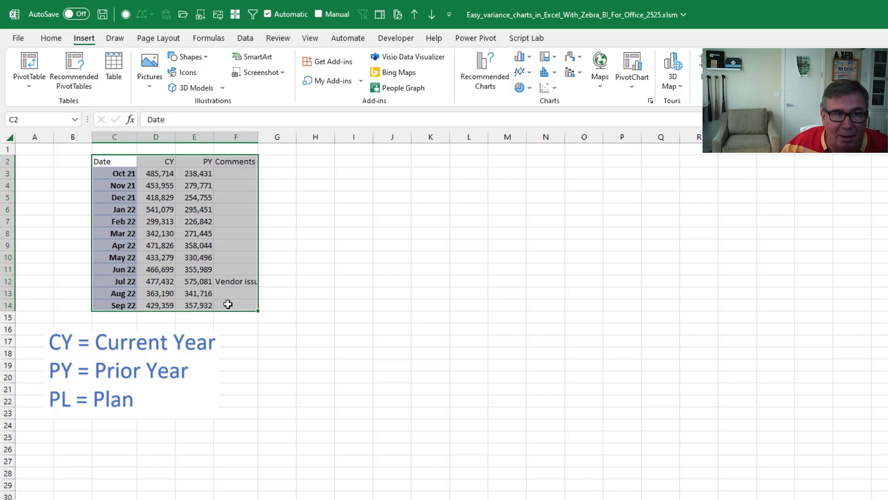
- Insert Zebra BI Charts for Office near column H and show AC versus PY lines
left_click(341, 84)
left_click(364, 120)
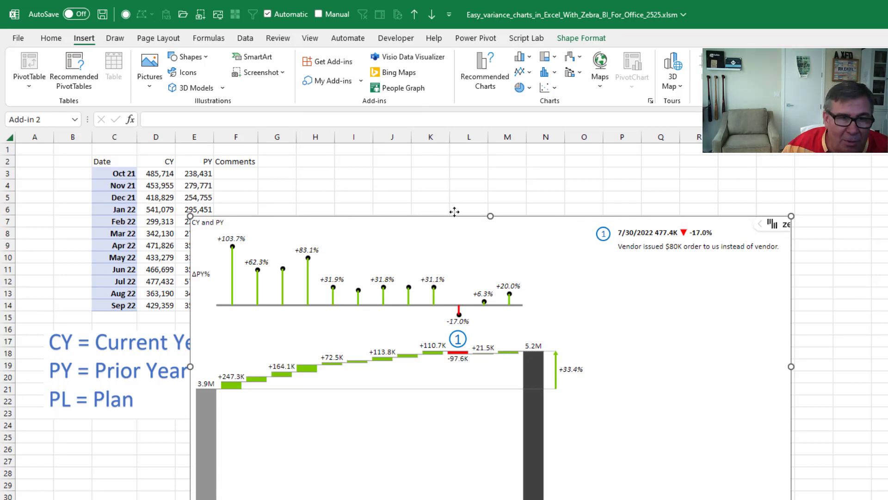
left_click_drag(454, 211, 531, 176)
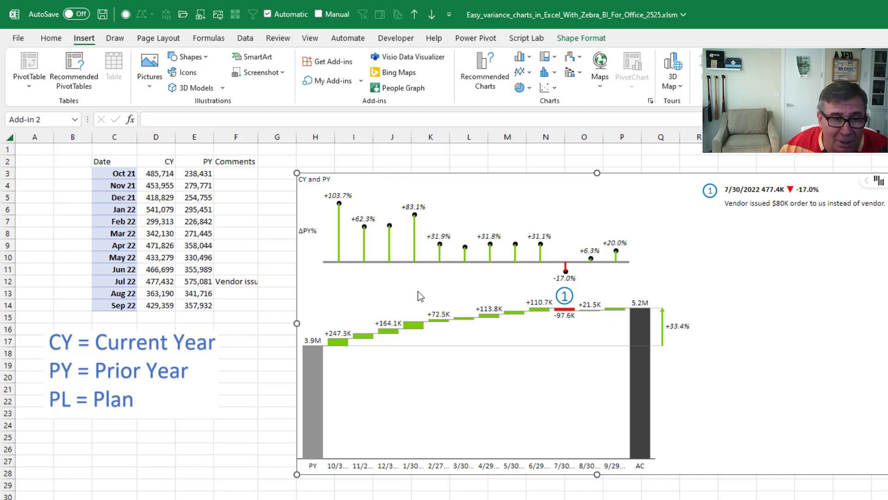
left_click(304, 318)
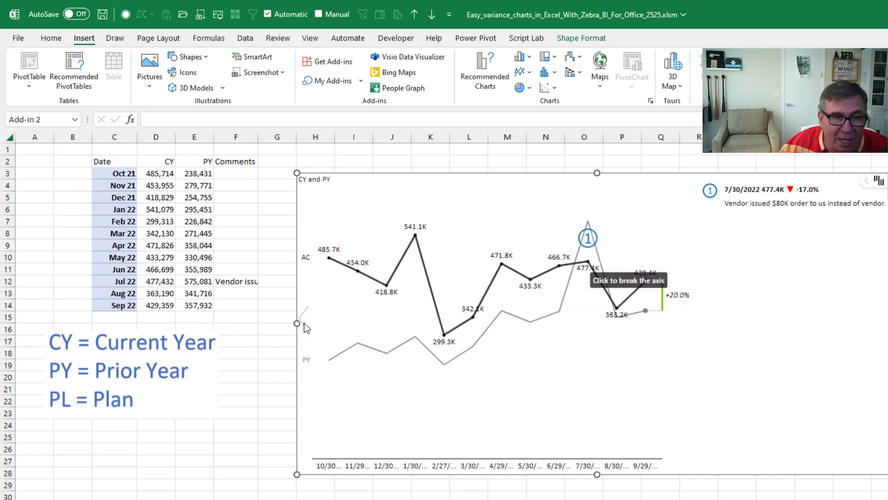
left_click(304, 323)
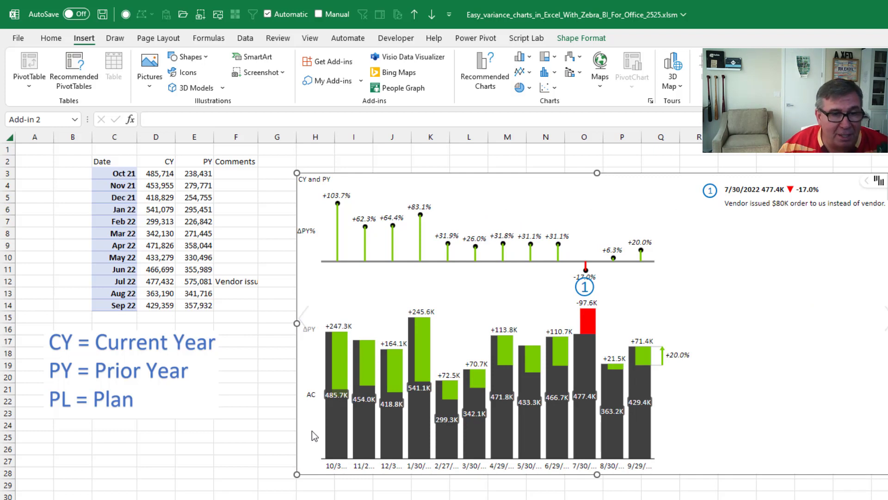
left_click(330, 458)
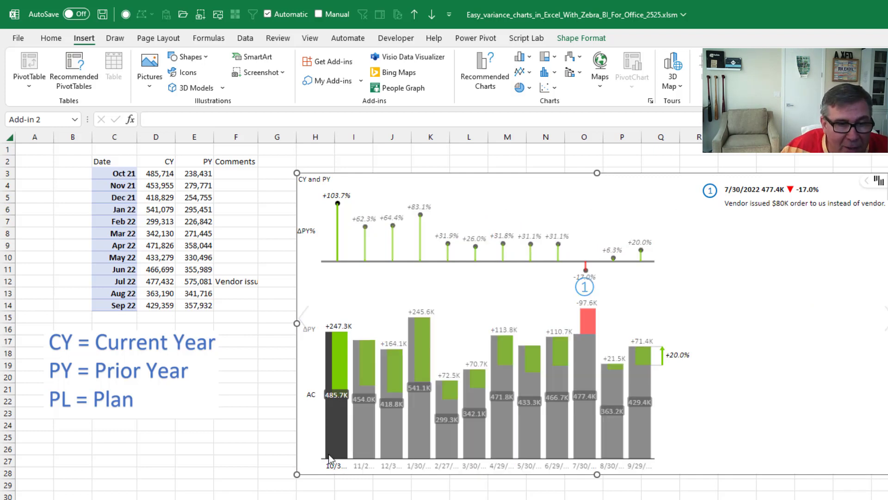
left_click(317, 379)
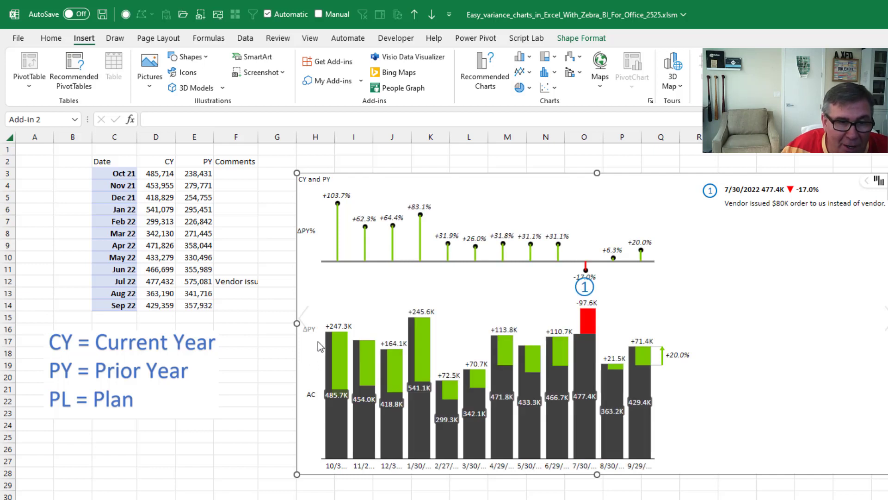
left_click(334, 336)
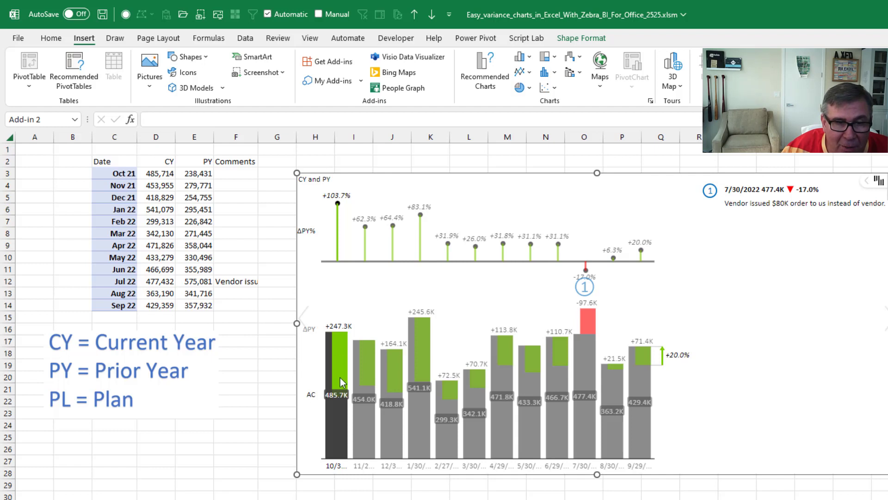
left_click(366, 356)
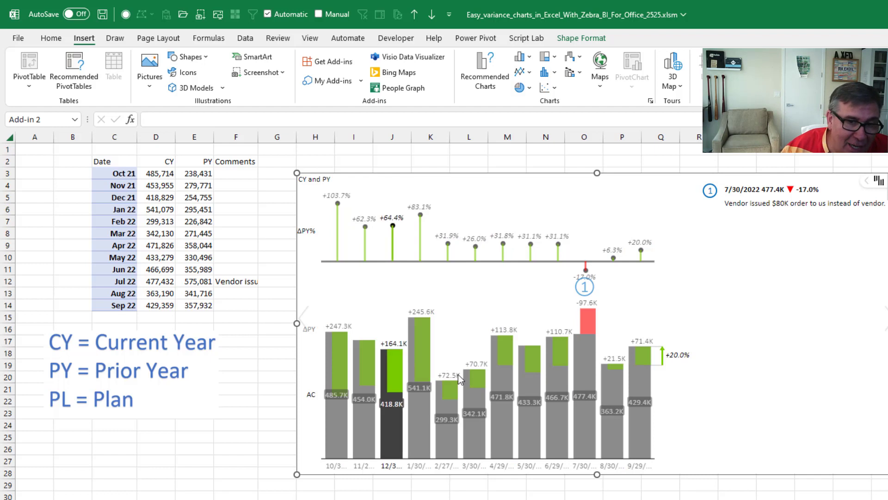
left_click(568, 366)
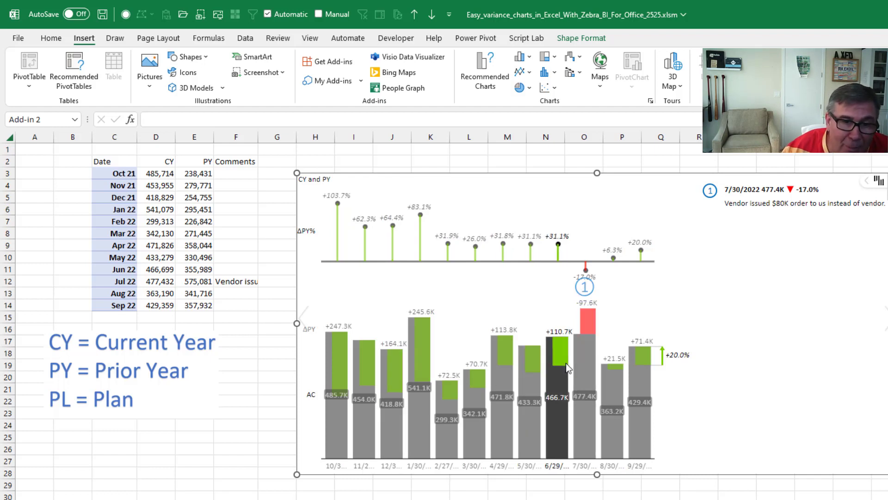
left_click(582, 355)
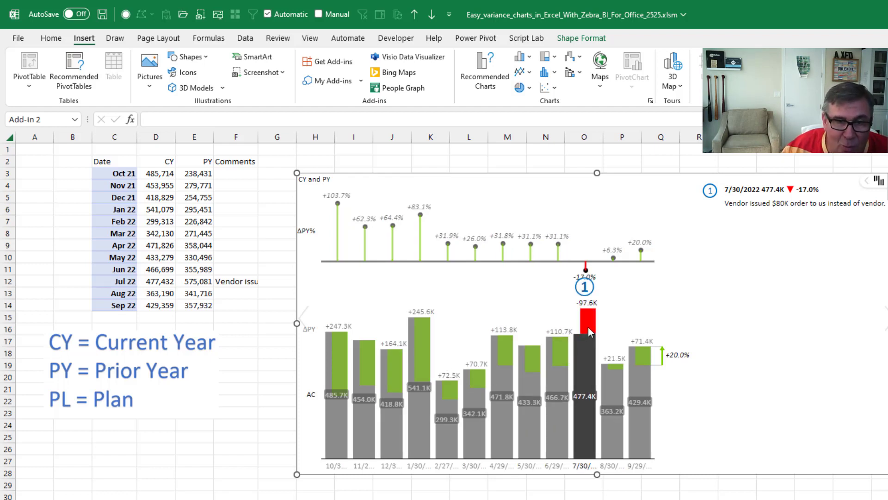
left_click(601, 289)
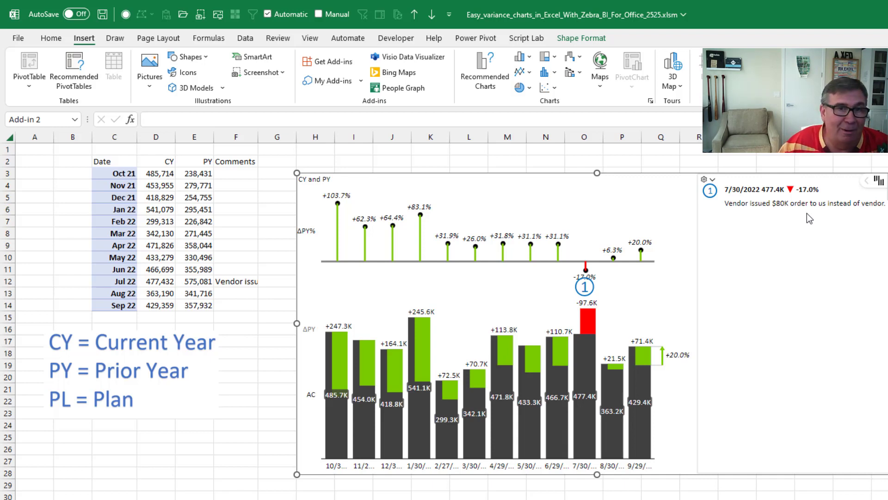
- Cycle past the area and line views to the PY 3.9M to AC 5.2M waterfall with ΔPY% pins
left_click(885, 326)
left_click(884, 326)
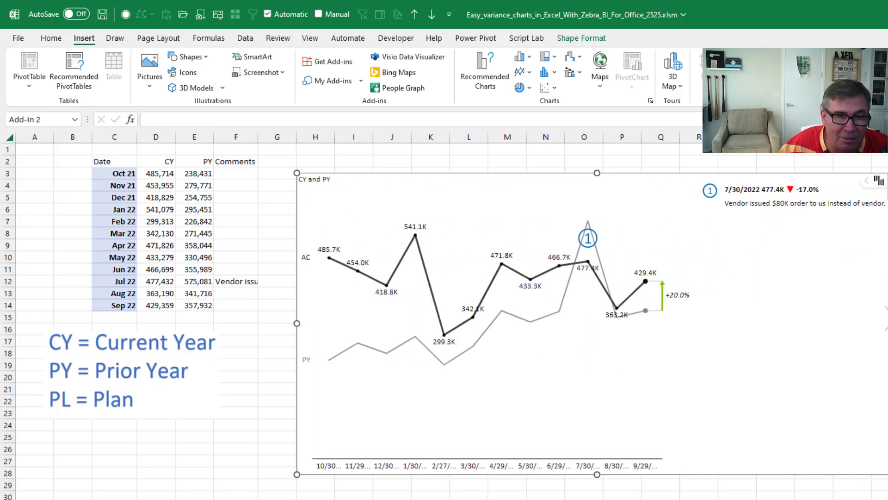
left_click(884, 326)
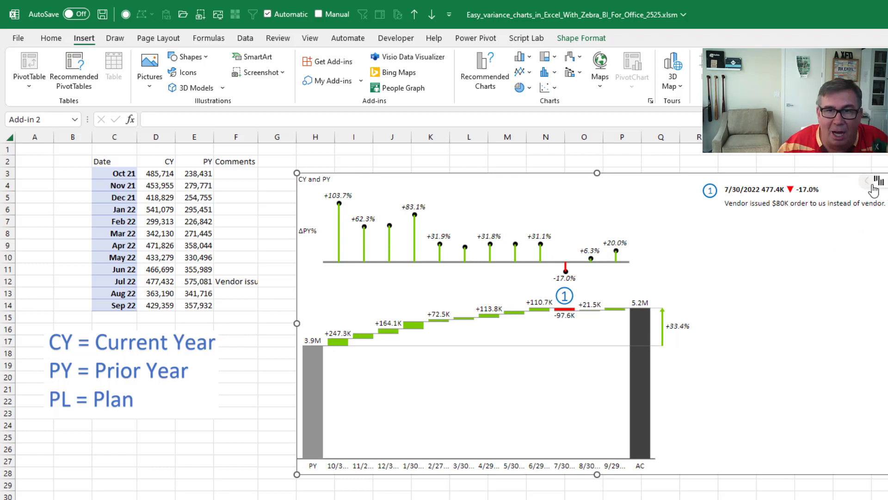
mouse_move(860, 190)
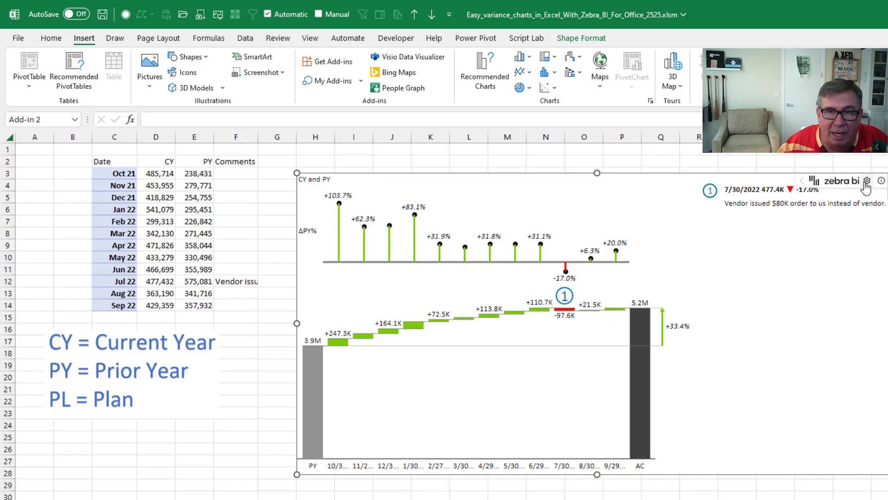
left_click(867, 181)
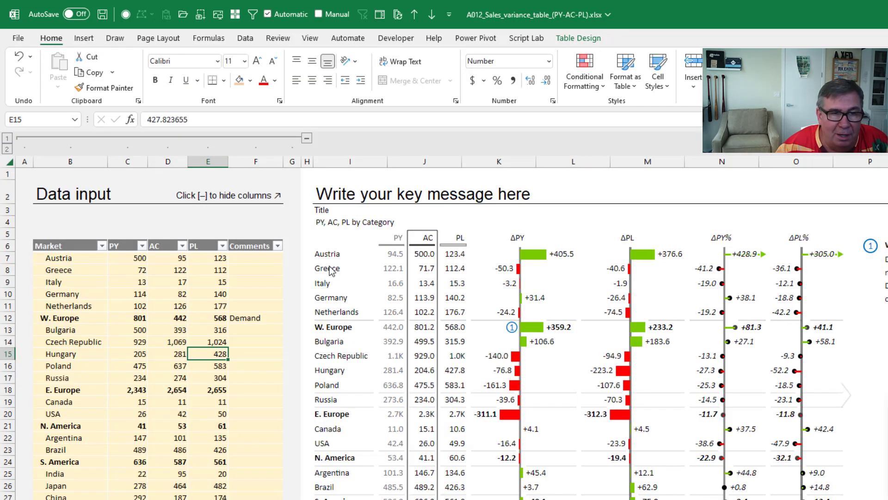
left_click(330, 268)
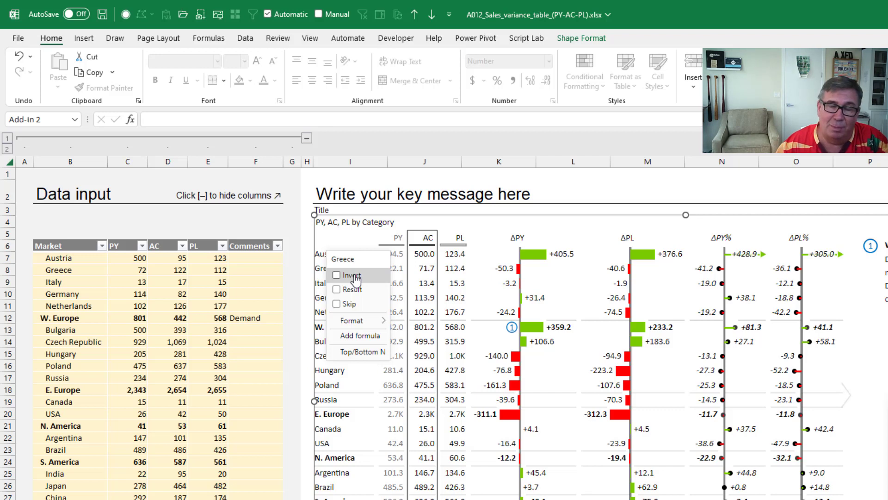
mouse_move(352, 322)
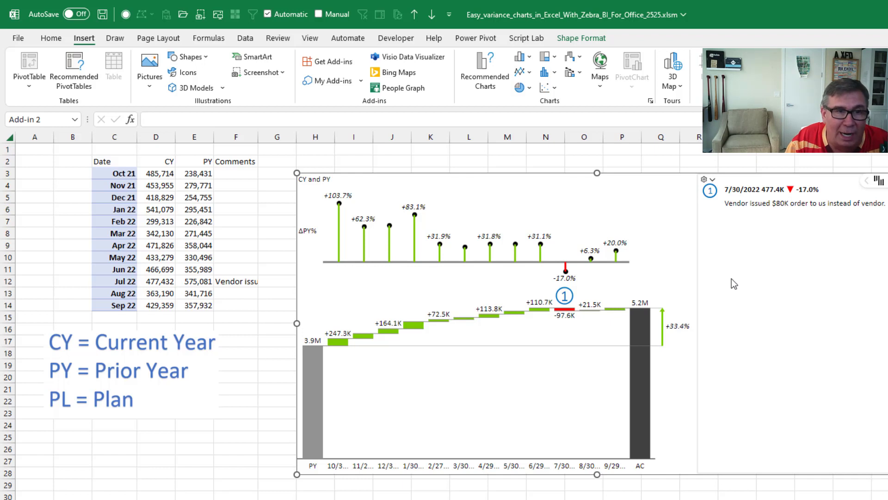
key("ctrl+Page_Up")
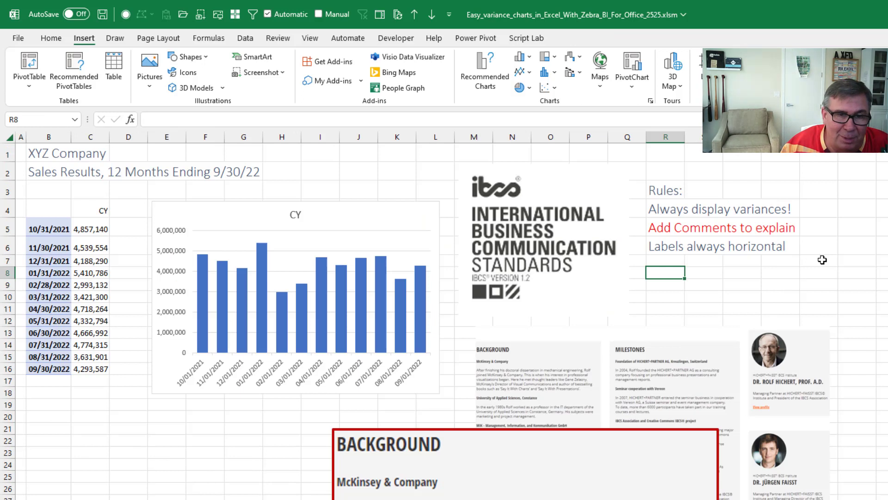
key("ctrl+Page_Up")
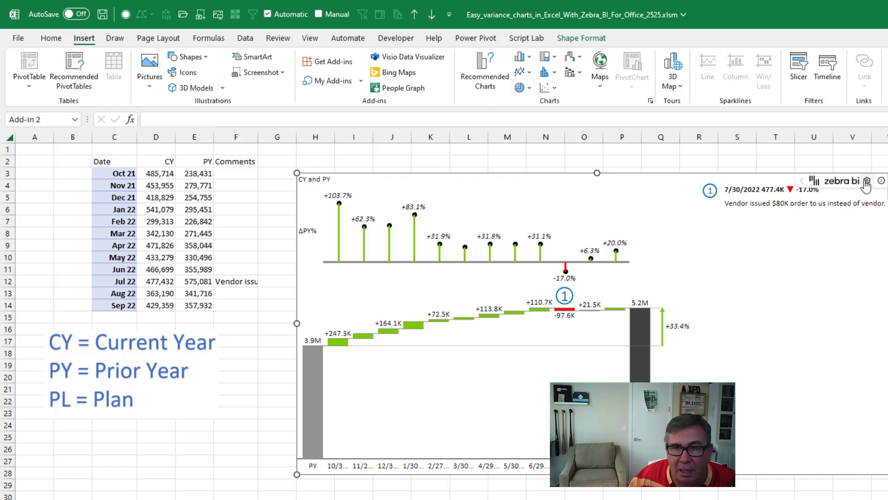
- Open the Zebra BI visual settings to show its data fields, then close the panel
left_click(866, 183)
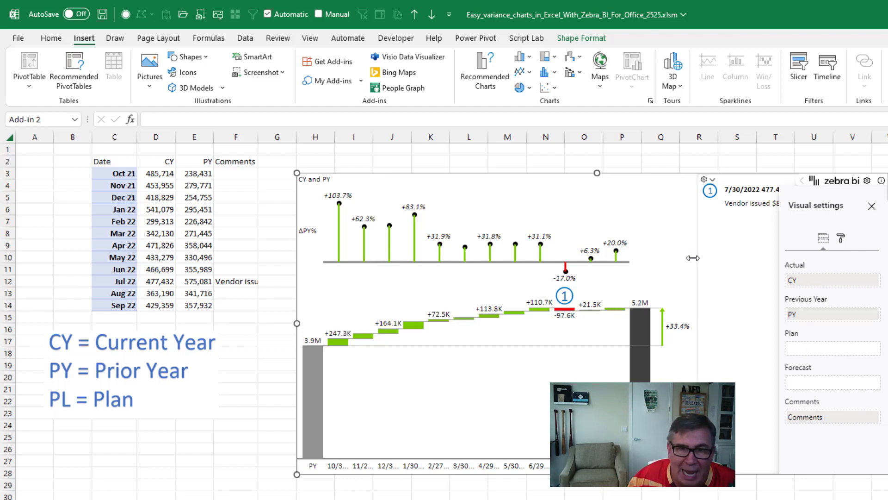
left_click(638, 189)
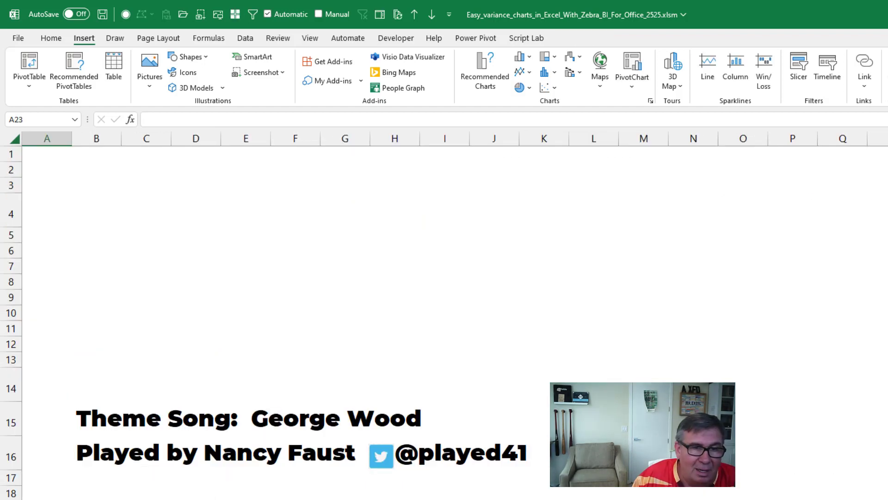